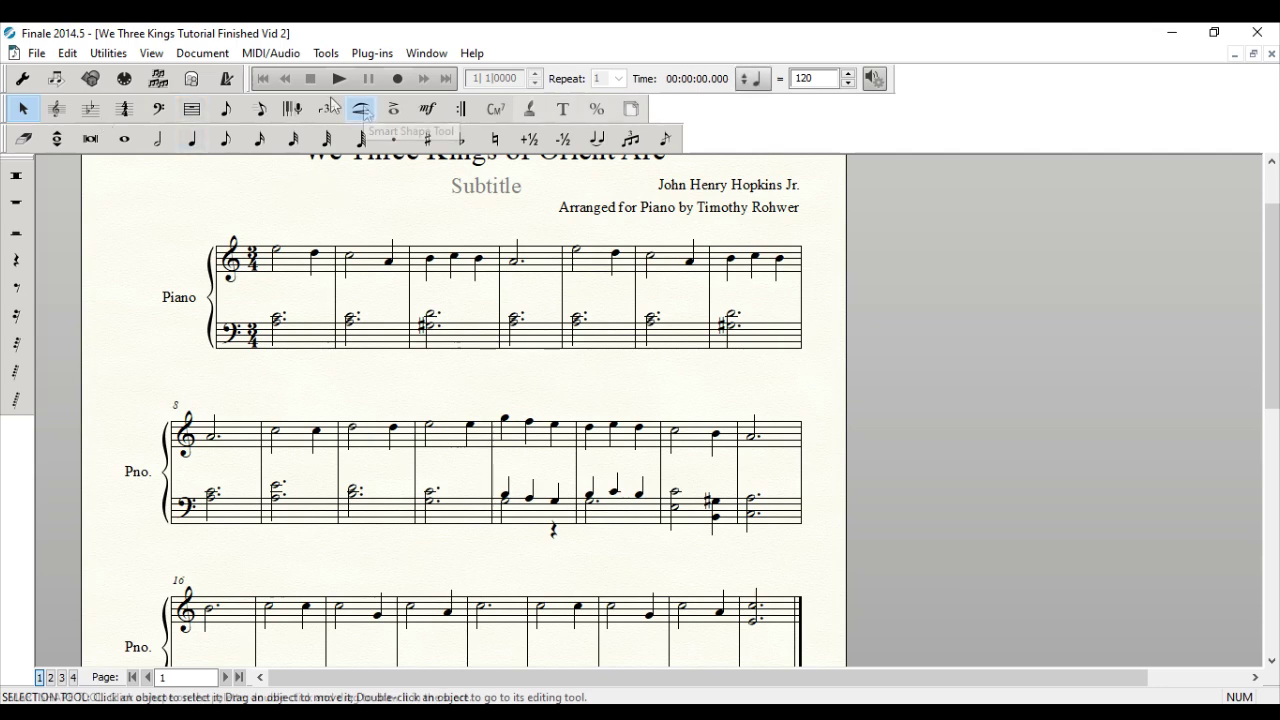
# - Draw a slur over the treble melody notes of measure 1 with the slur tool
pyautogui.click(363, 109)
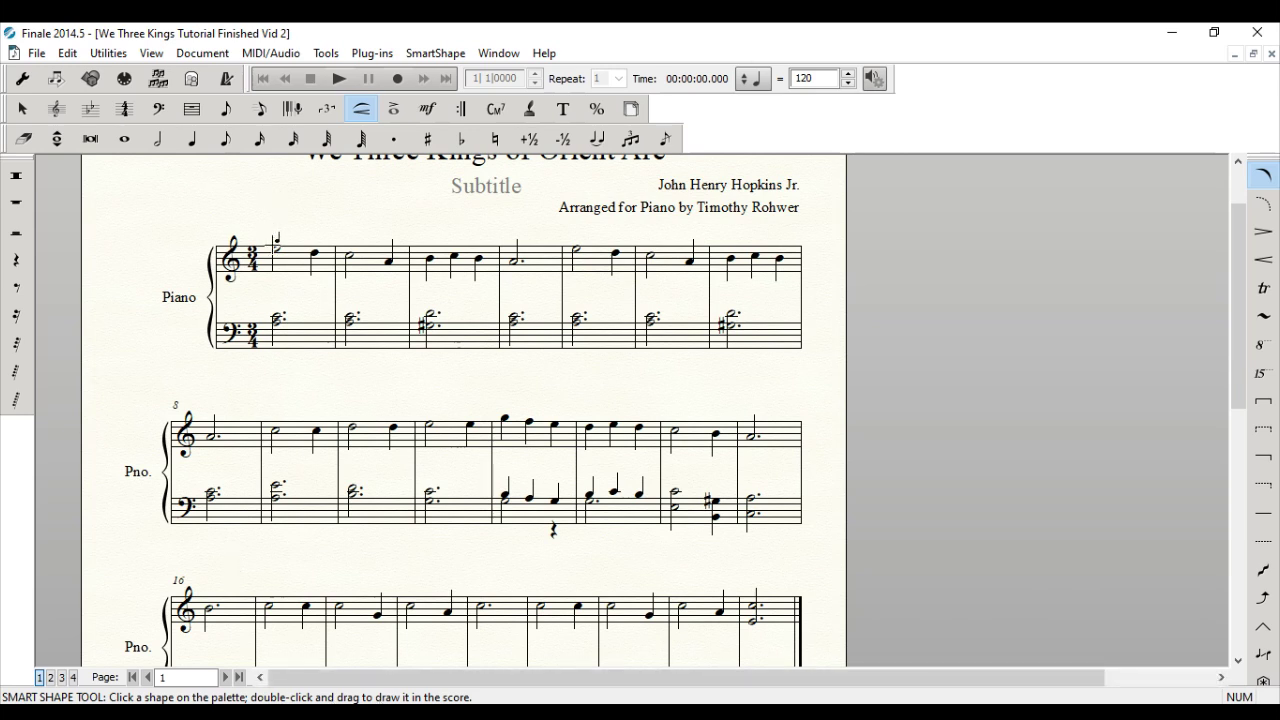
pyautogui.doubleClick(276, 244)
pyautogui.moveTo(276, 244)
pyautogui.mouseDown()
pyautogui.moveTo(304, 222)
pyautogui.moveTo(313, 247)
pyautogui.moveTo(388, 246)
pyautogui.mouseUp()
# - Undo the misplaced measure 2 slur, then draw slurs over measures 2 and 3
pyautogui.click(67, 53)
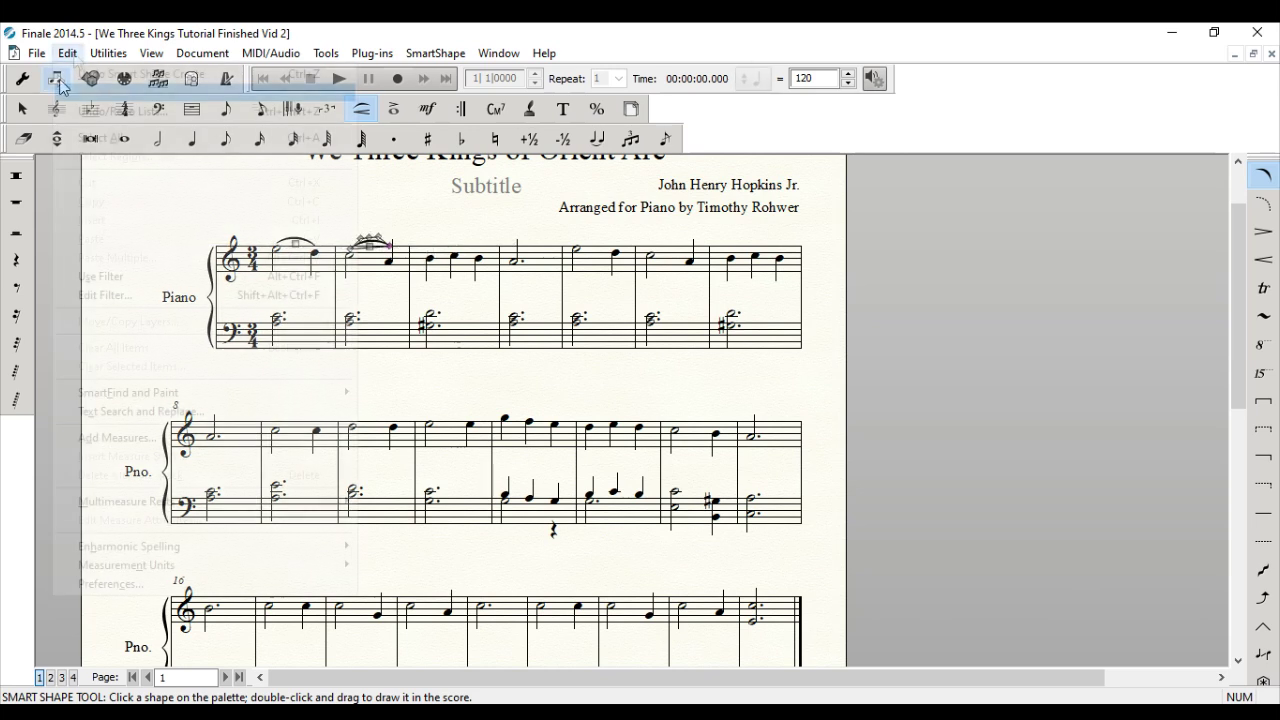
pyautogui.click(92, 78)
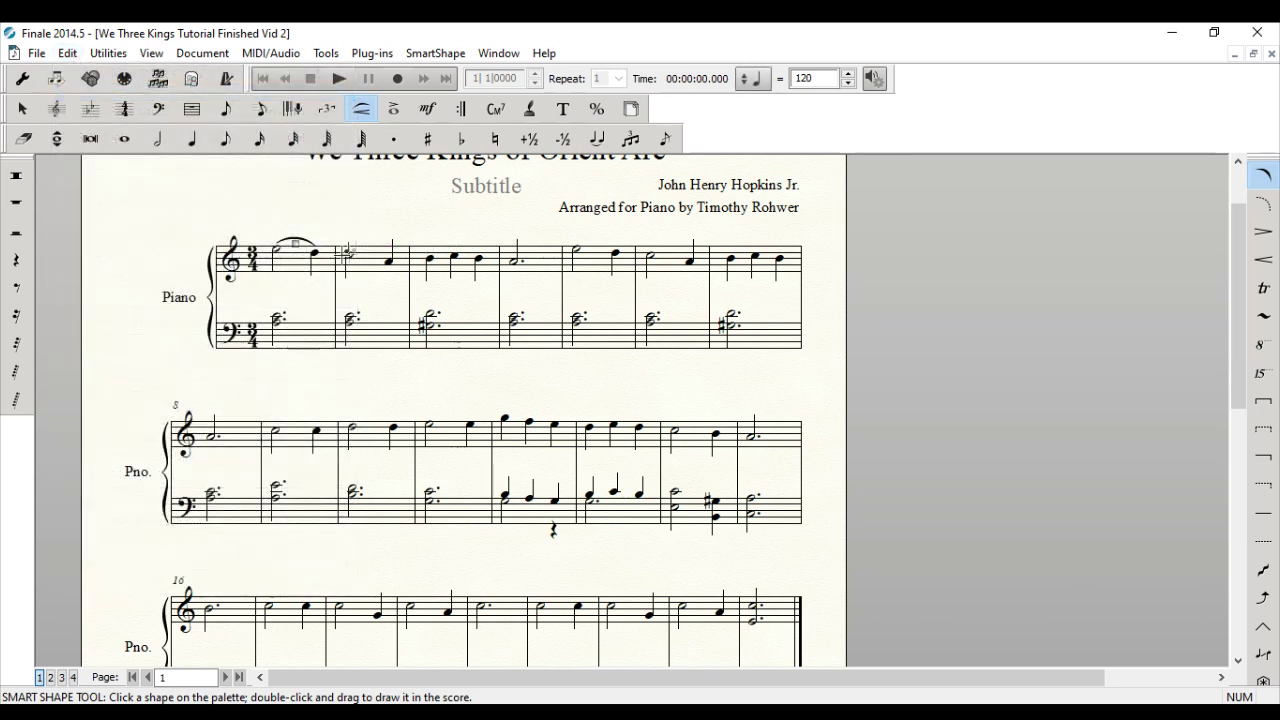
pyautogui.doubleClick(347, 253)
pyautogui.click(430, 245)
pyautogui.moveTo(430, 245); pyautogui.dragTo(481, 240)
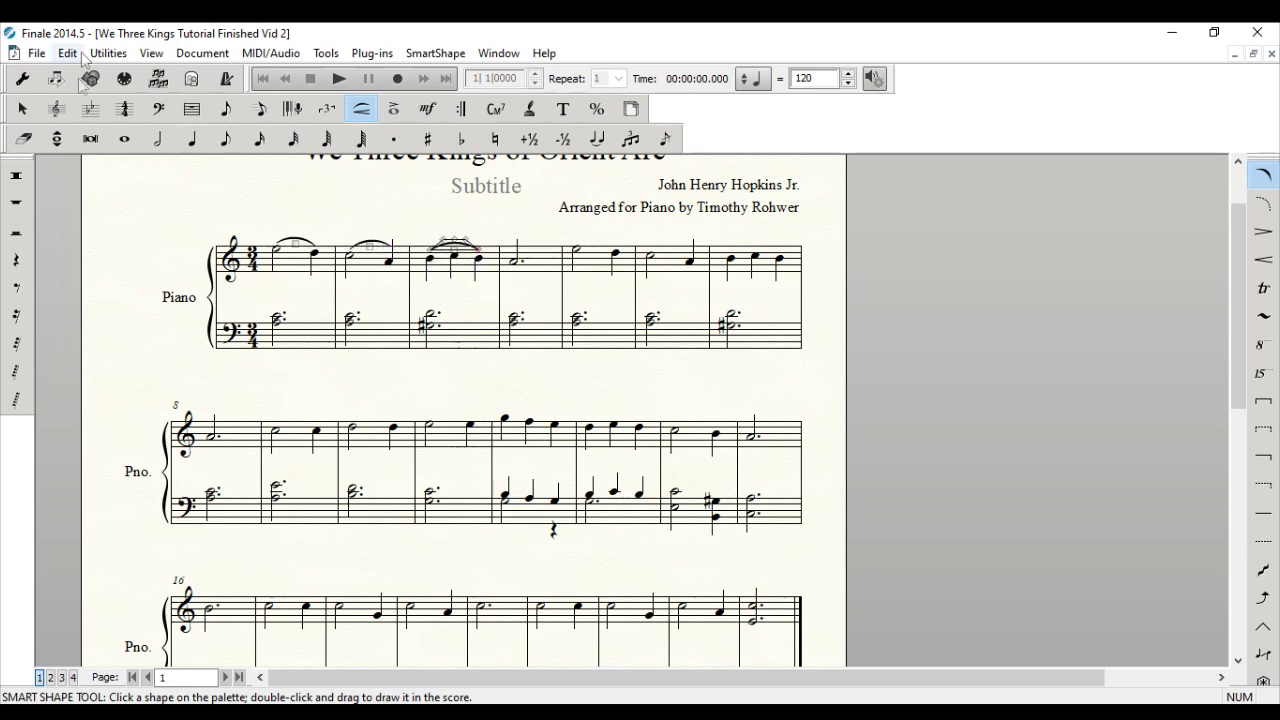
# - Delete the misplaced measure 3 slur and redraw it across measure 3's notes
pyautogui.press('Delete')
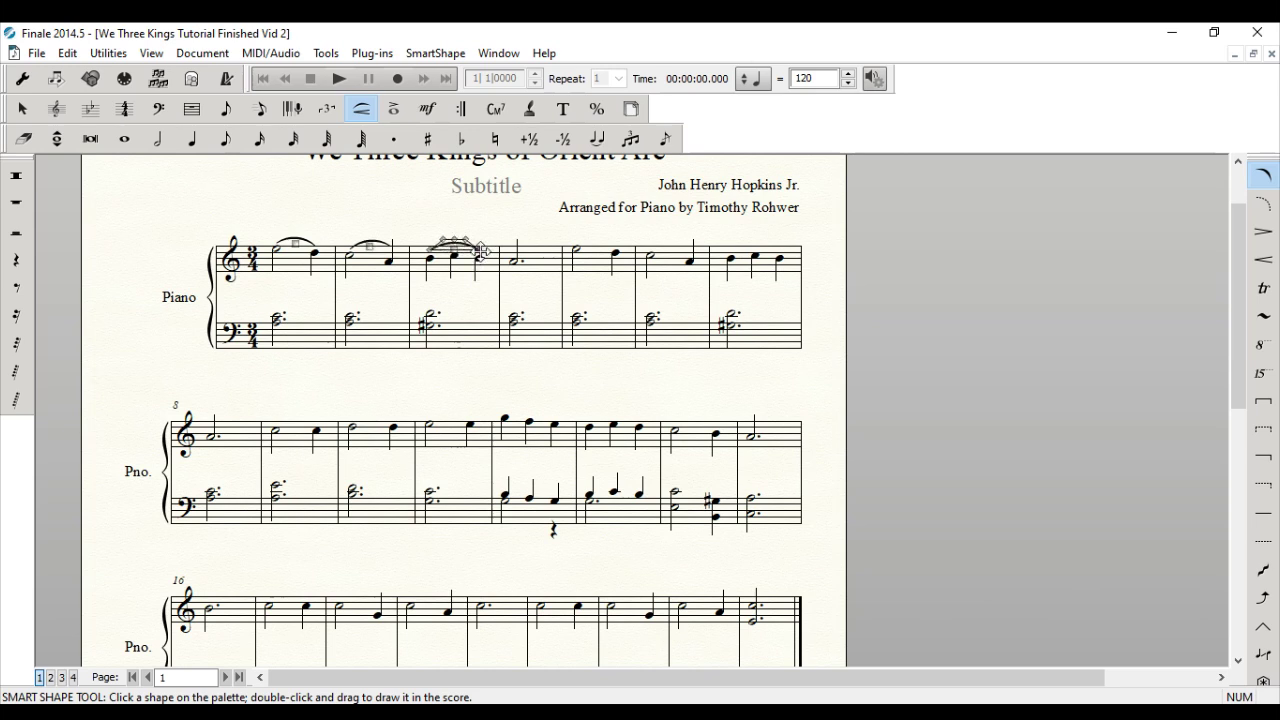
pyautogui.moveTo(480, 246)
pyautogui.mouseDown()
pyautogui.moveTo(370, 380)
pyautogui.moveTo(426, 428)
pyautogui.moveTo(438, 420)
pyautogui.mouseUp()
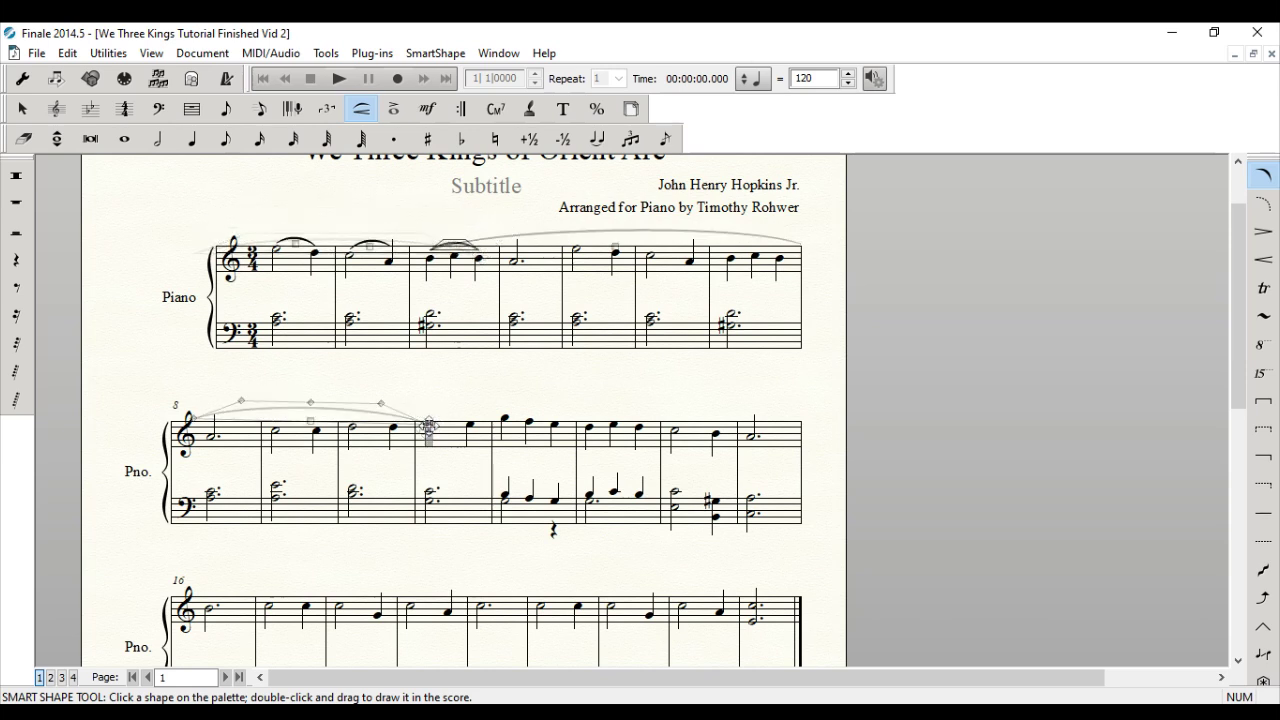
pyautogui.moveTo(436, 420); pyautogui.dragTo(479, 256)
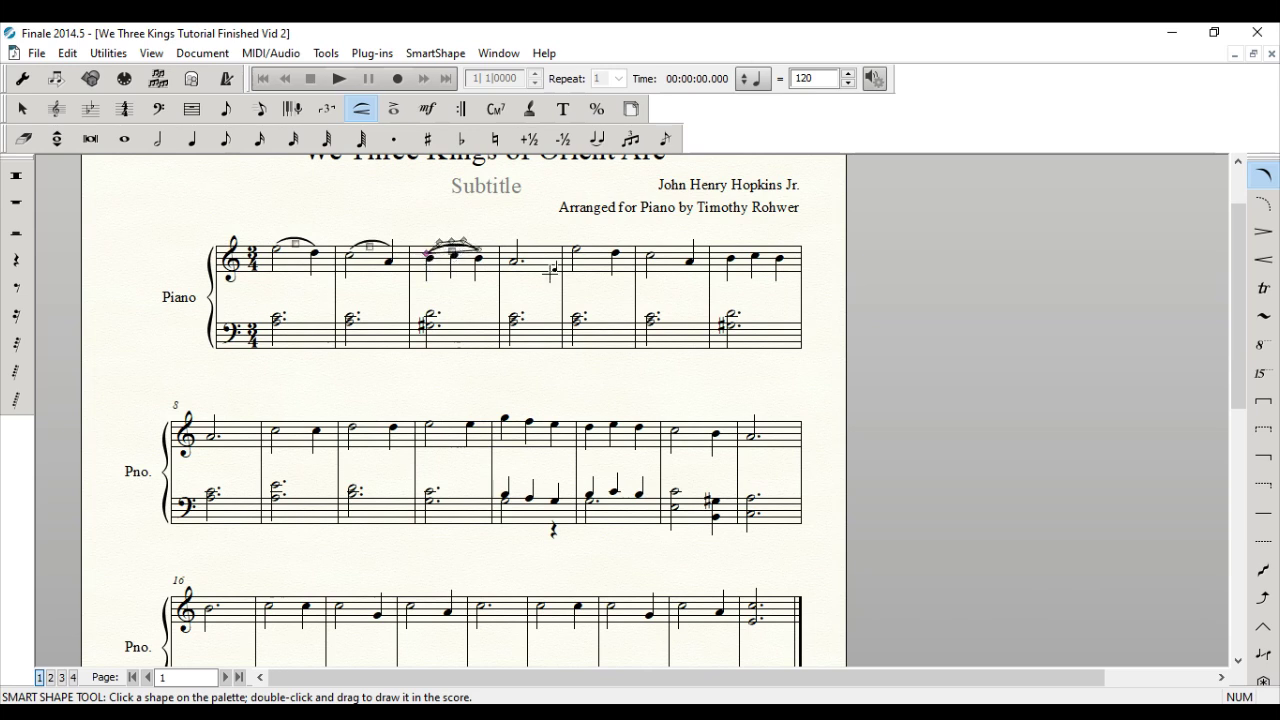
# - Undo the last Smart Shape edit and return to the Selection tool
pyautogui.click(67, 53)
pyautogui.click(88, 84)
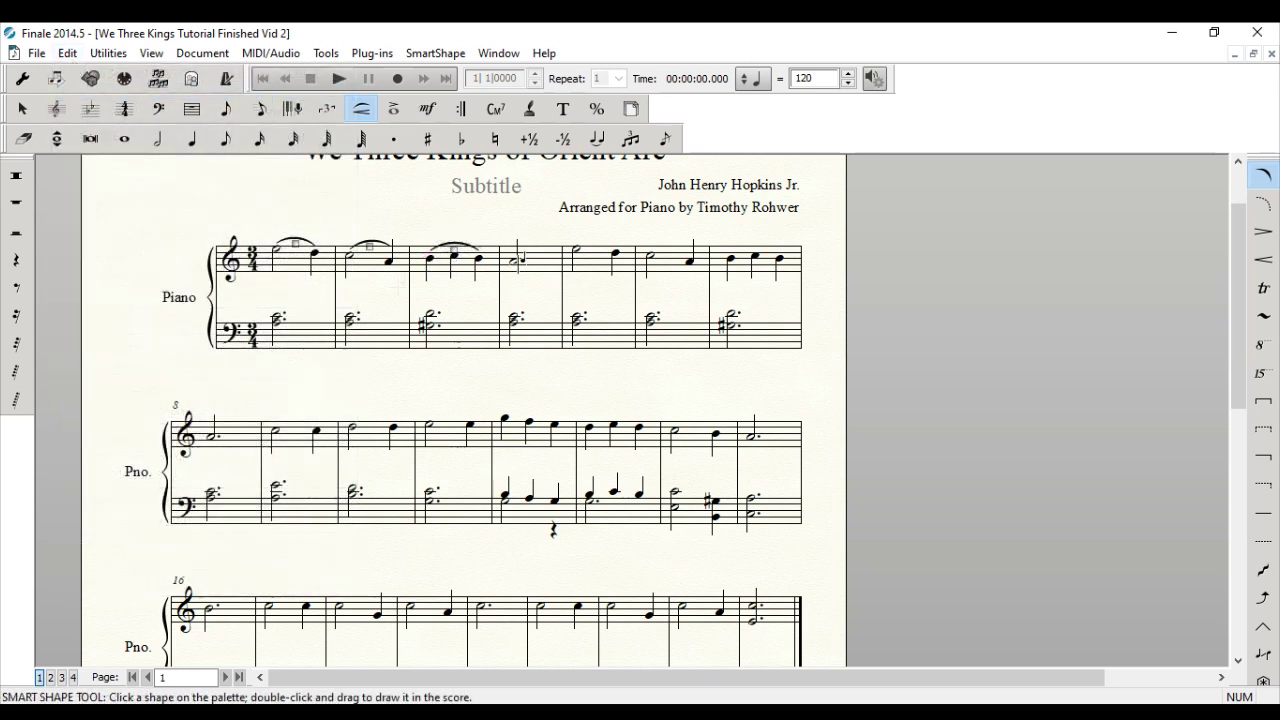
pyautogui.press('Escape')
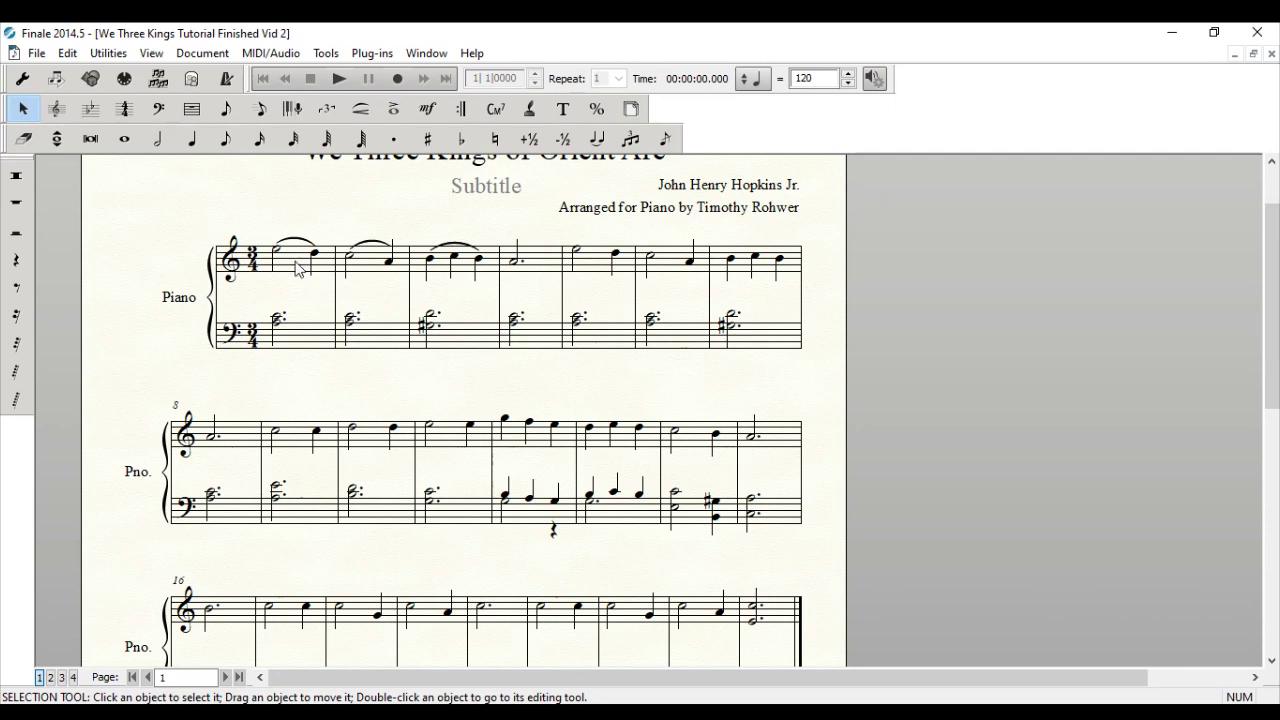
# - From measure 1, limit the Edit Filter to Smart Shapes (assigned to notes) only
pyautogui.rightClick(297, 268)
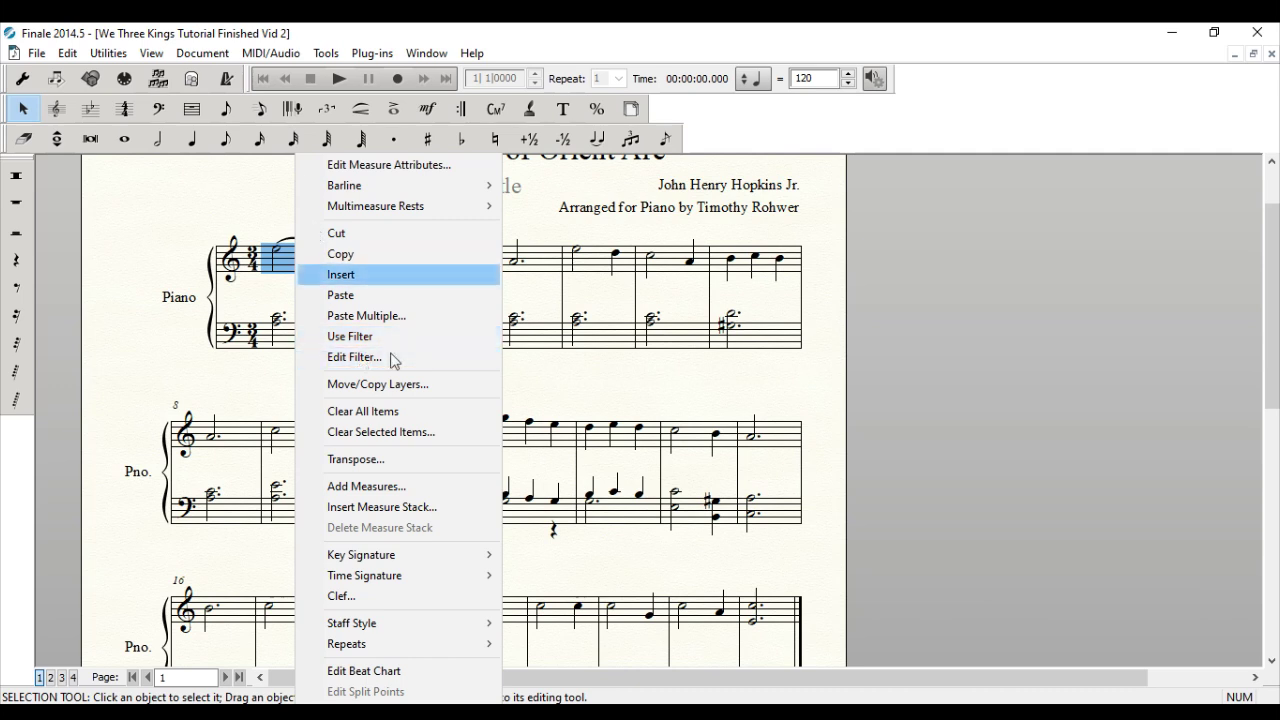
pyautogui.click(278, 268)
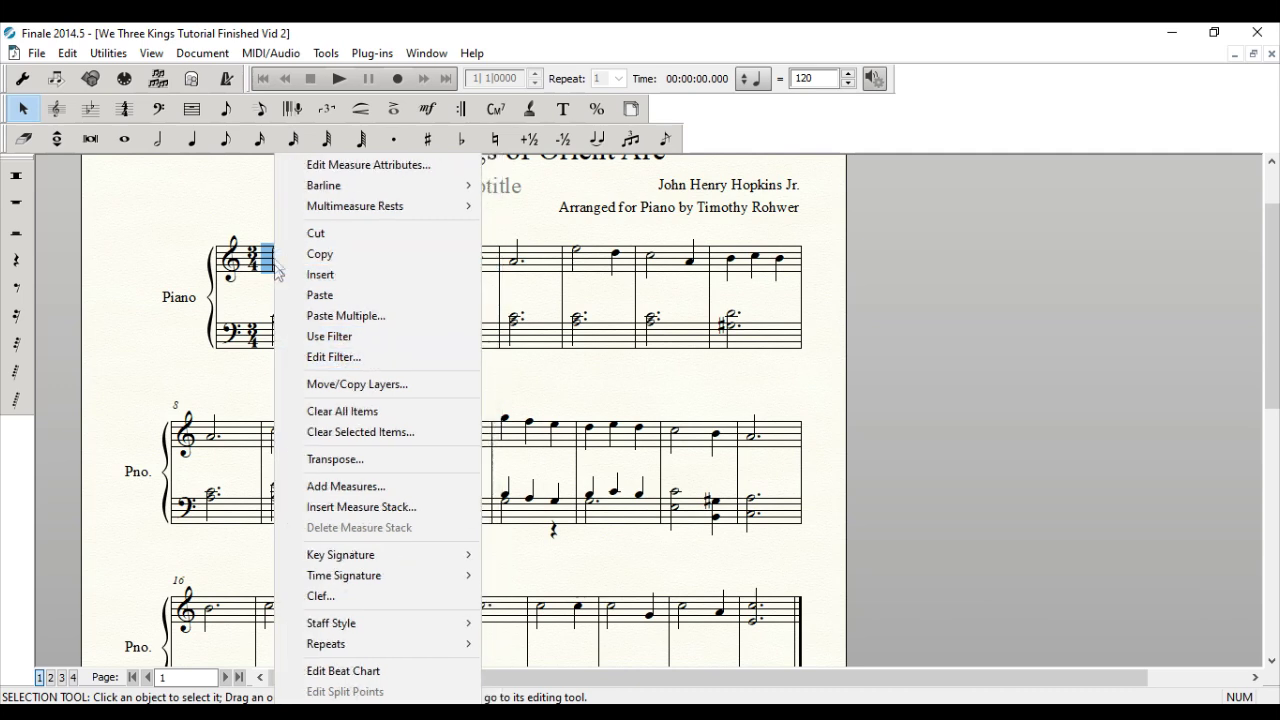
pyautogui.click(390, 360)
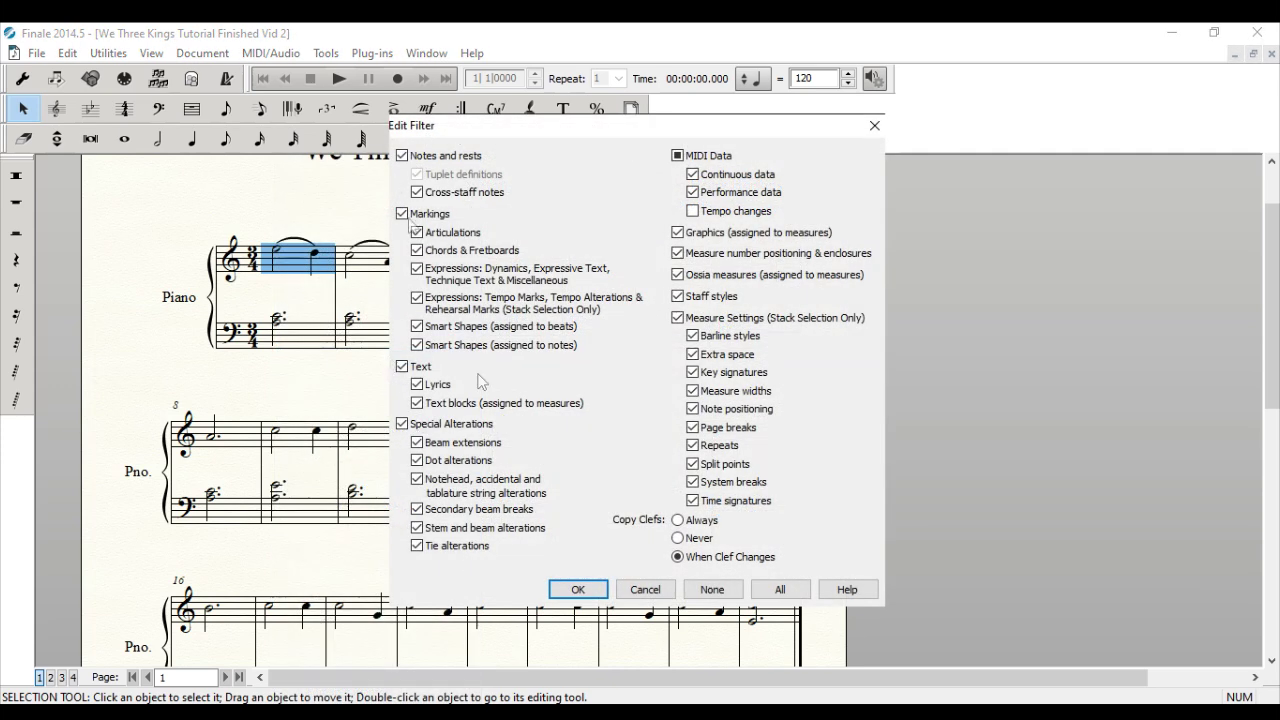
pyautogui.hotkey('alt', 'n')
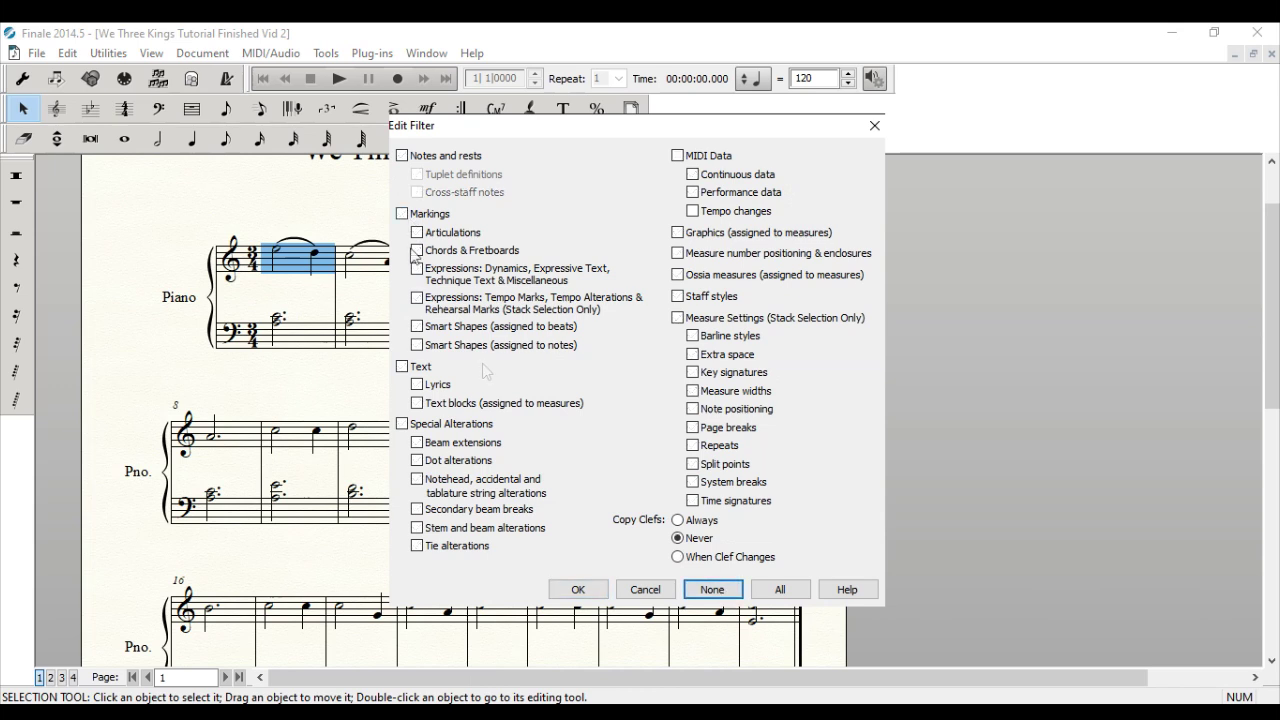
pyautogui.click(417, 345)
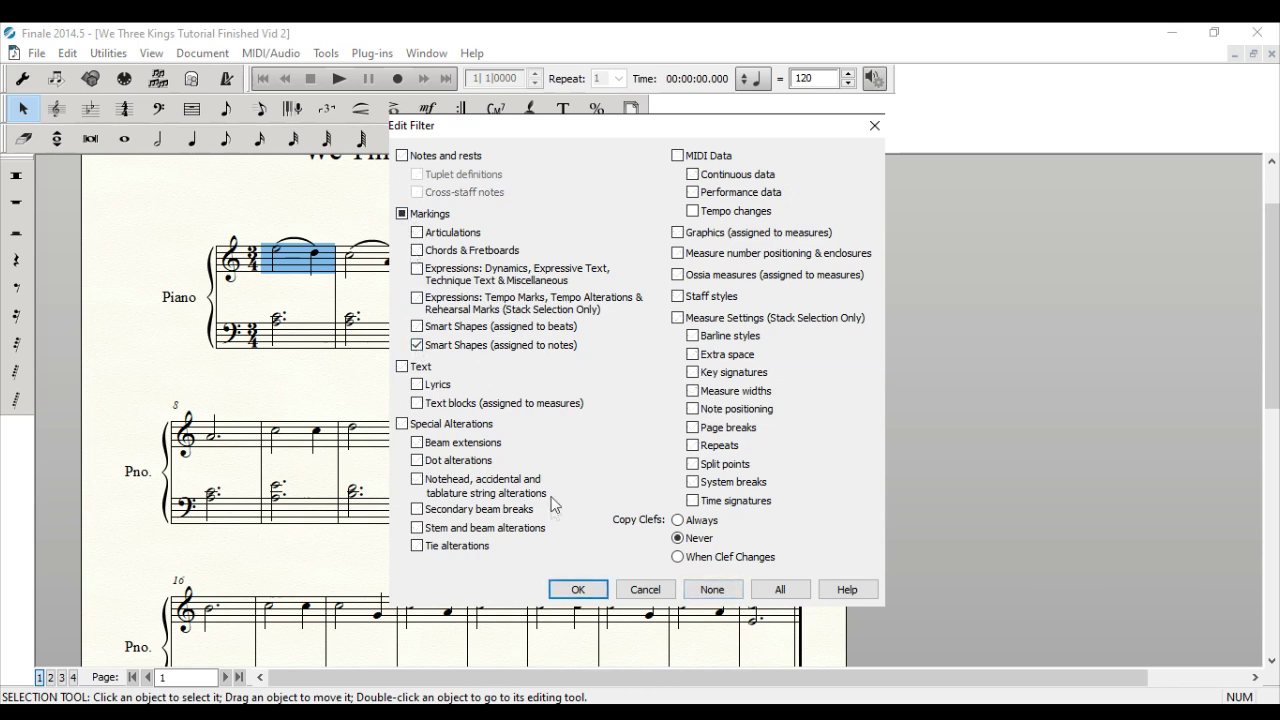
pyautogui.click(580, 591)
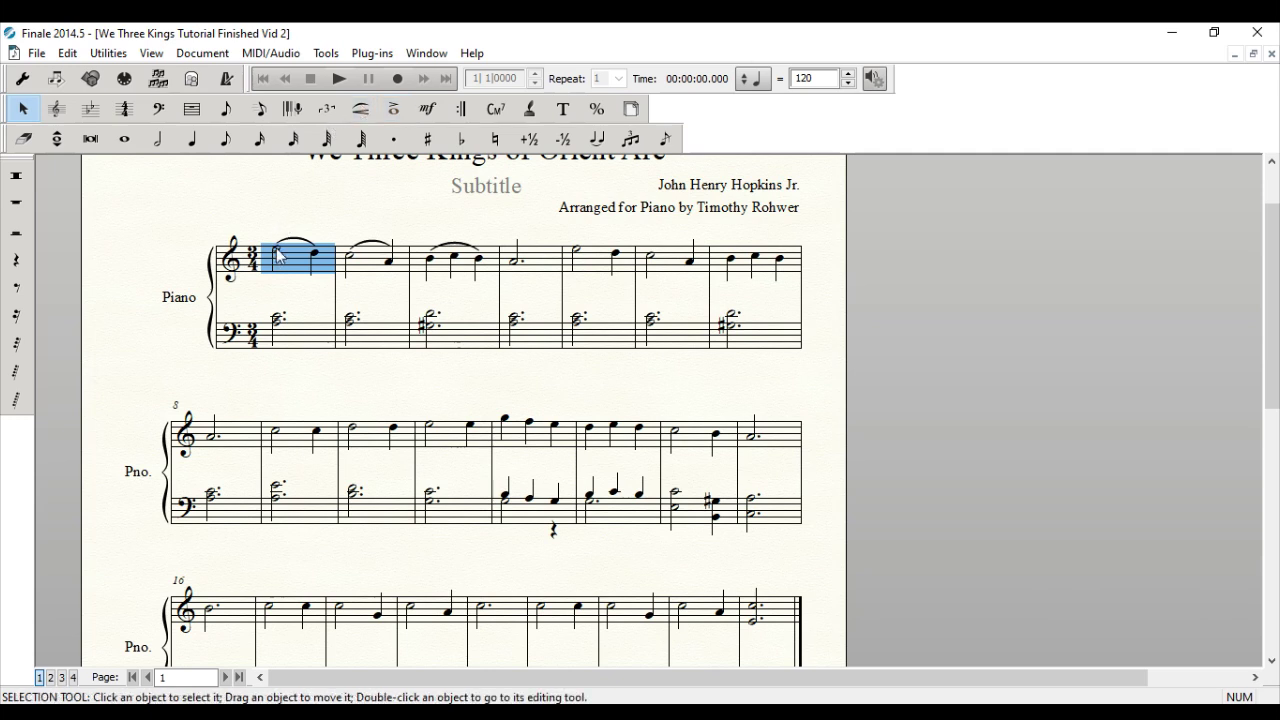
# - Copy measure 1's slur and insert it into measure 5
pyautogui.rightClick(314, 256)
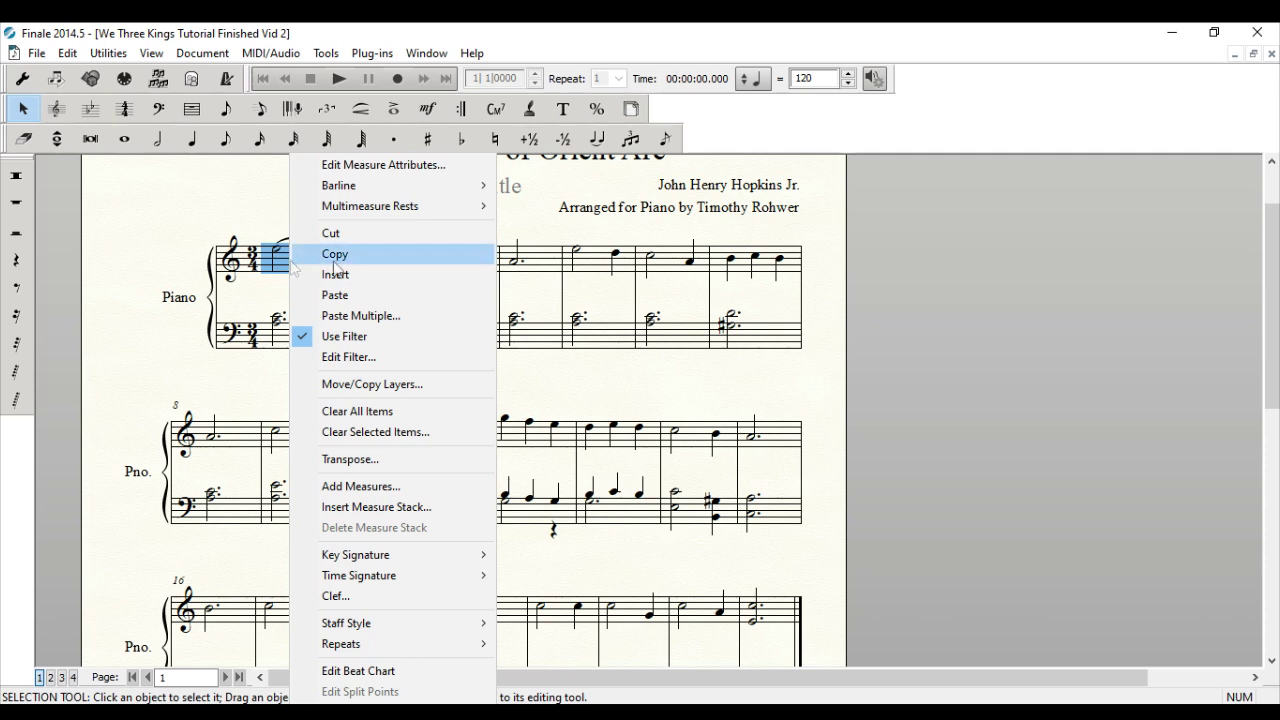
pyautogui.click(340, 254)
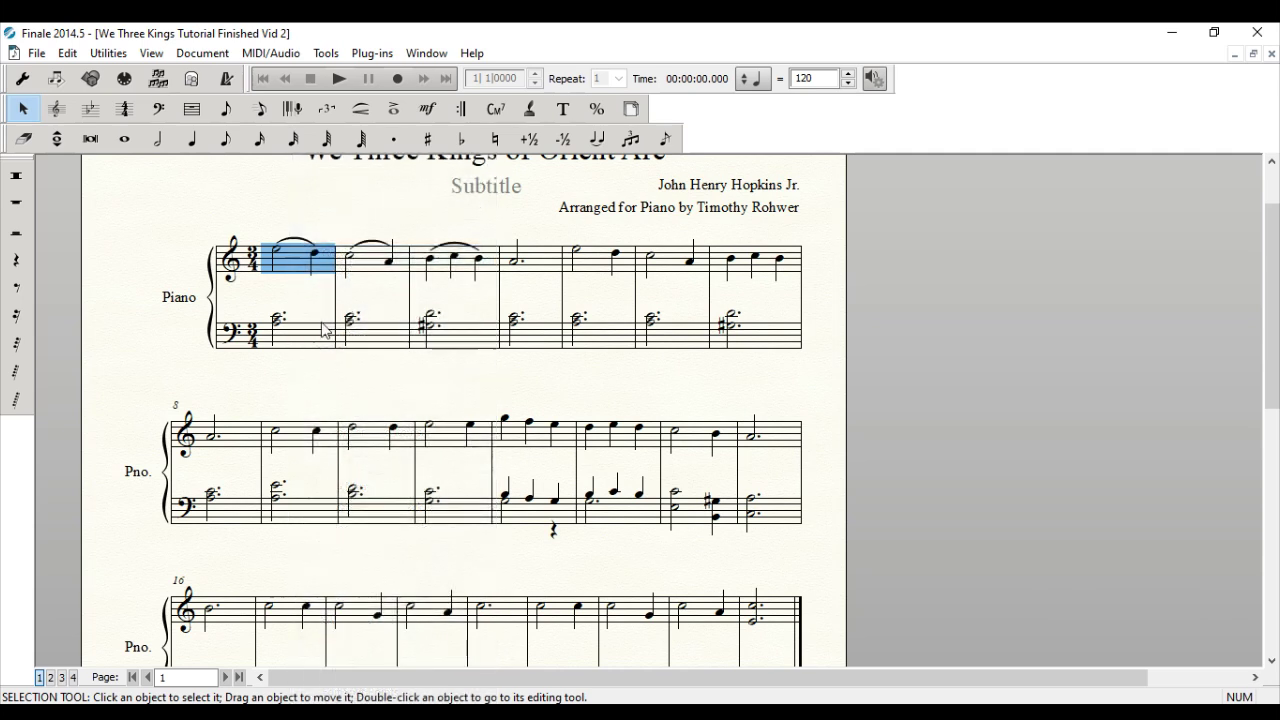
pyautogui.rightClick(602, 265)
pyautogui.click(700, 287)
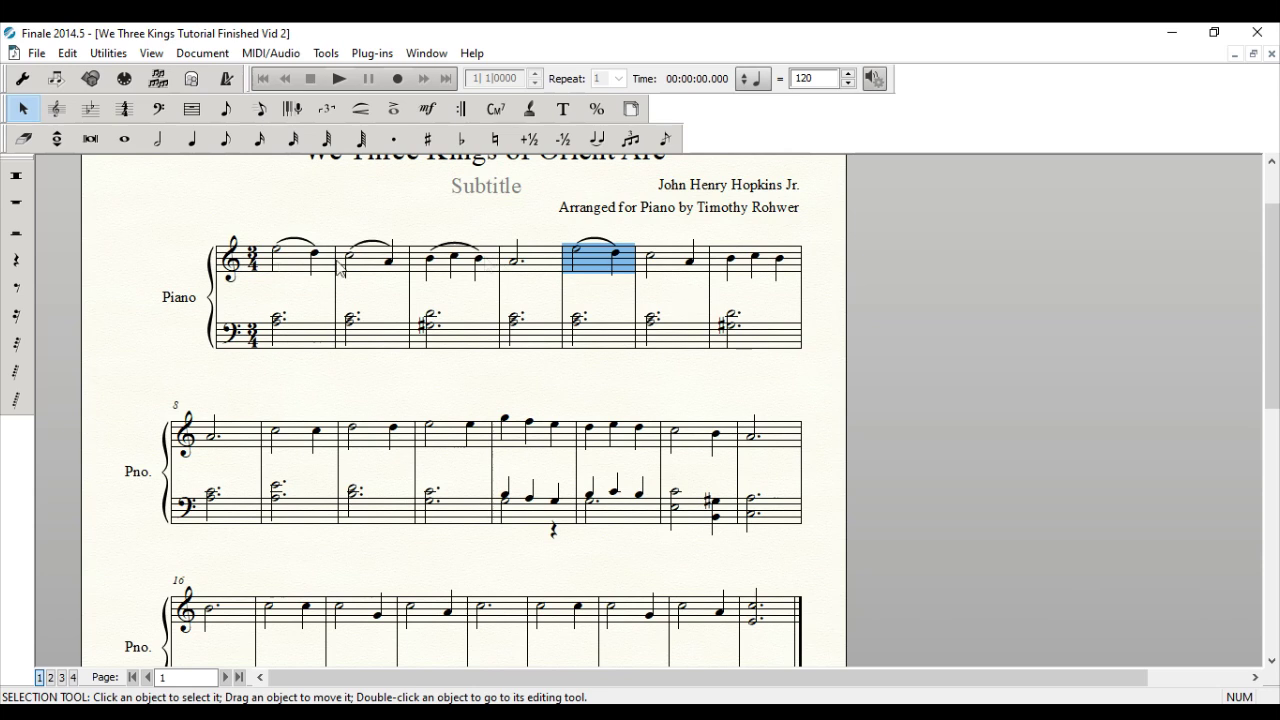
# - Paste the copied slur onto treble measures 6 and 7
pyautogui.rightClick(665, 262)
pyautogui.click(705, 290)
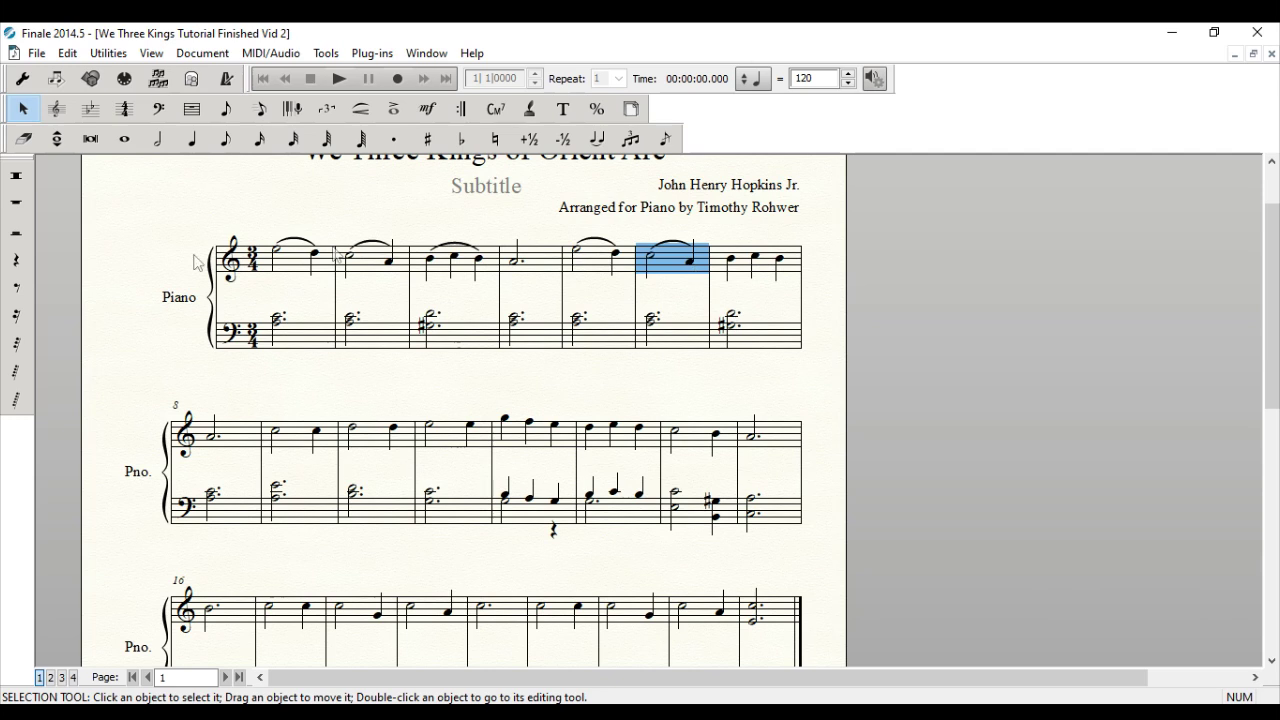
pyautogui.click(741, 279)
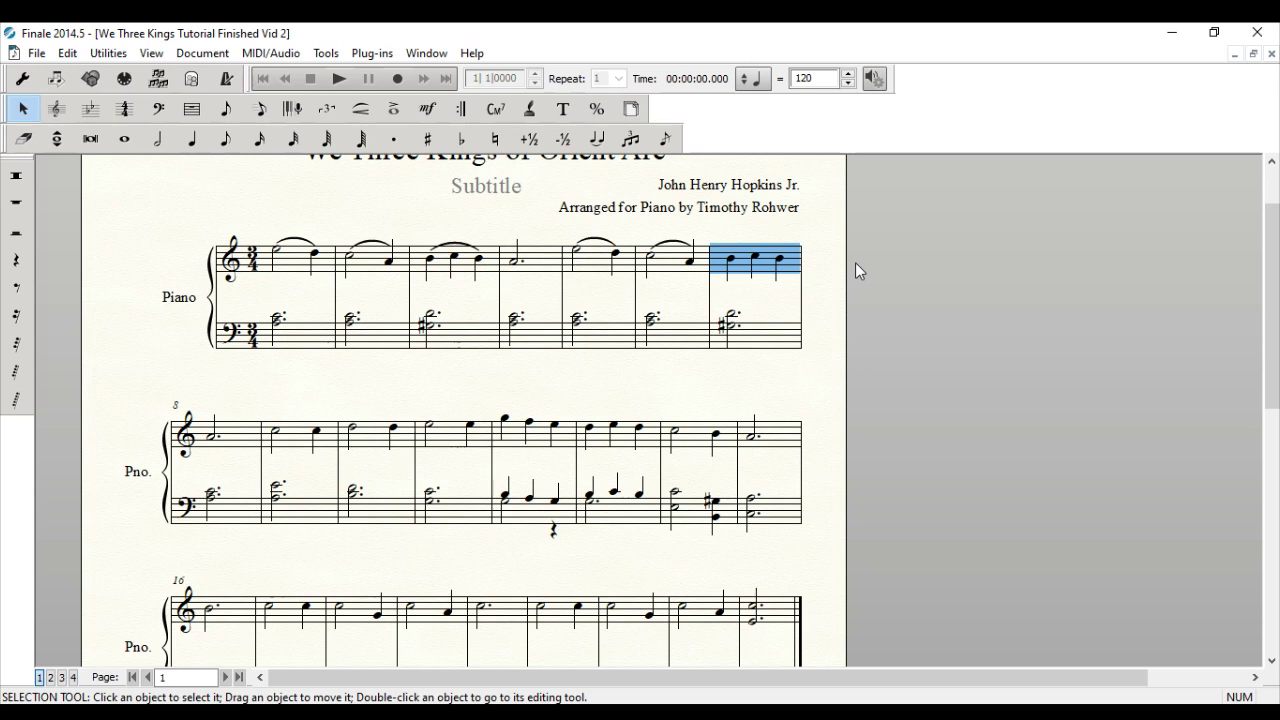
pyautogui.press('s')
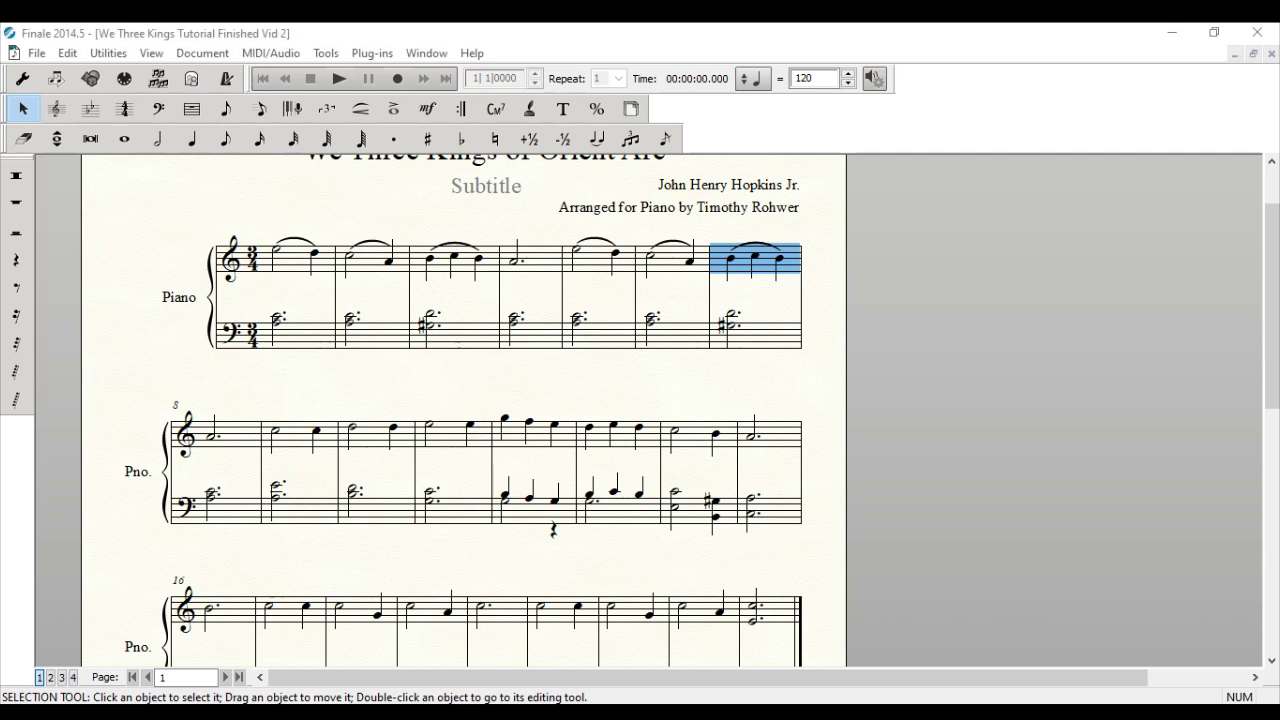
# - Paste the slur onto treble staff measures 12 and 13
pyautogui.click(545, 430)
pyautogui.press('s')
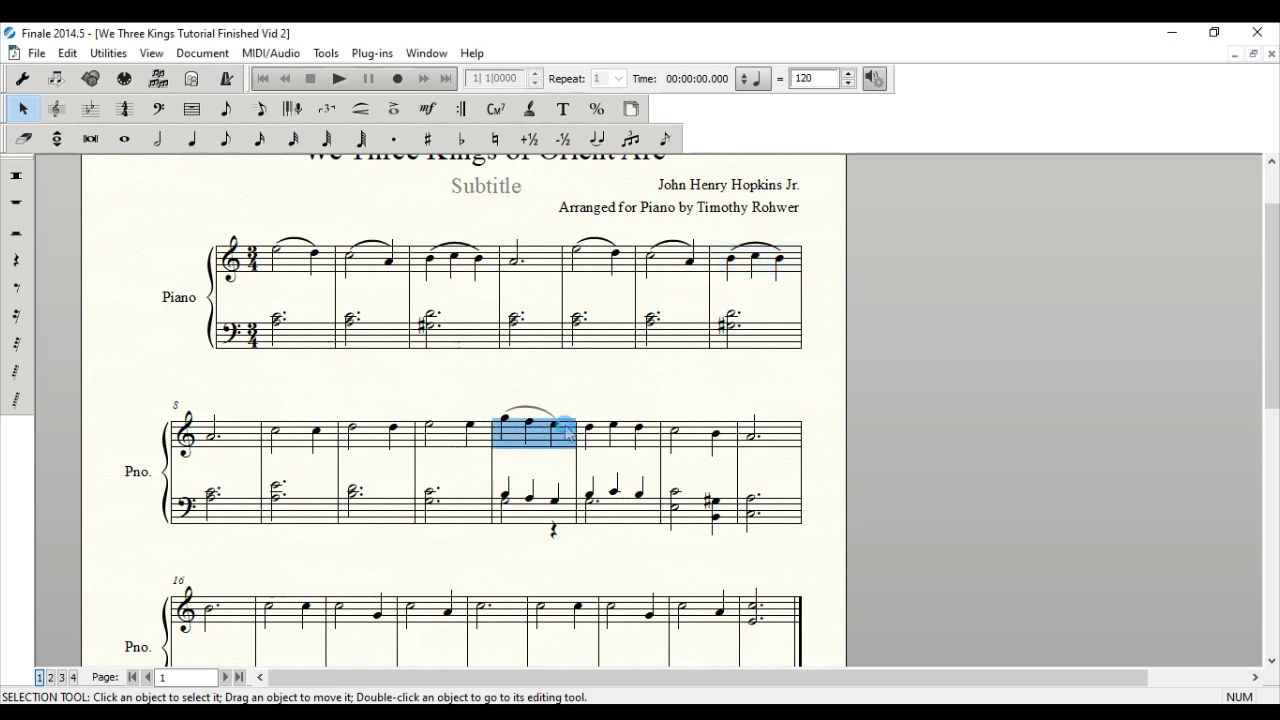
pyautogui.click(645, 440)
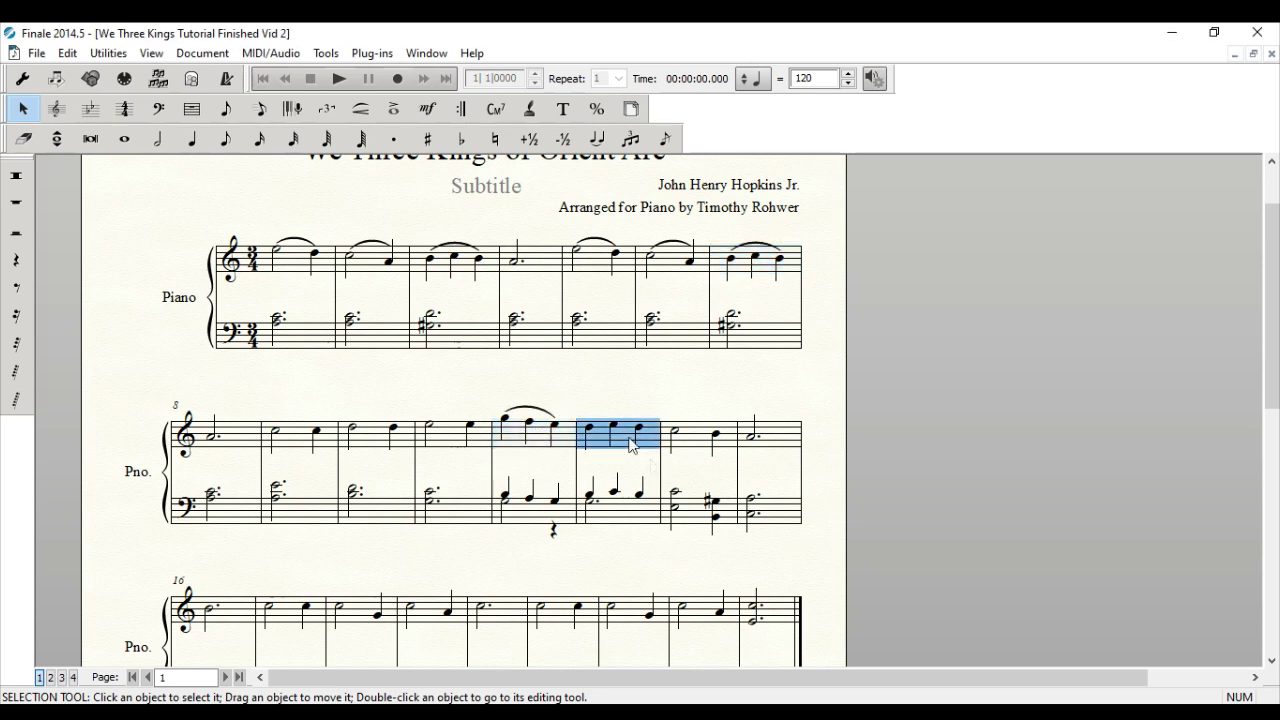
pyautogui.press('s')
# - Paste the slur onto bass staff measures 12 and 13
pyautogui.click(542, 508)
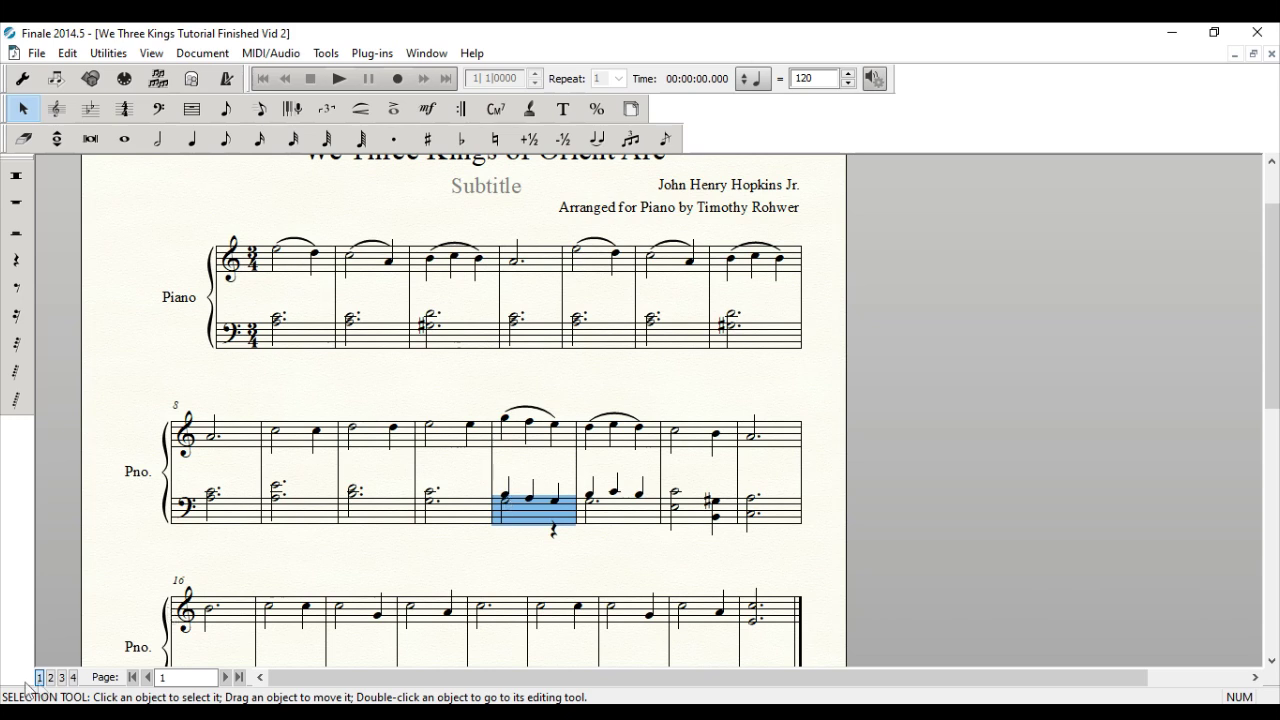
pyautogui.press('s')
pyautogui.click(598, 507)
pyautogui.press('s')
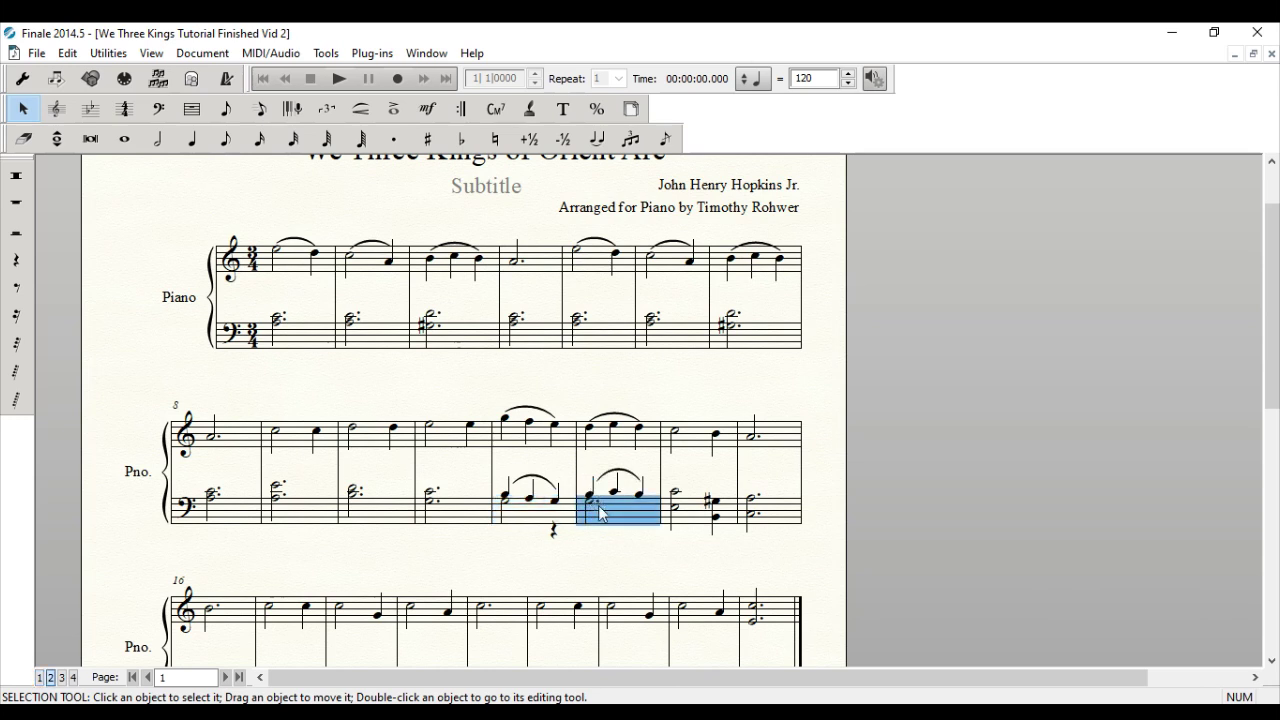